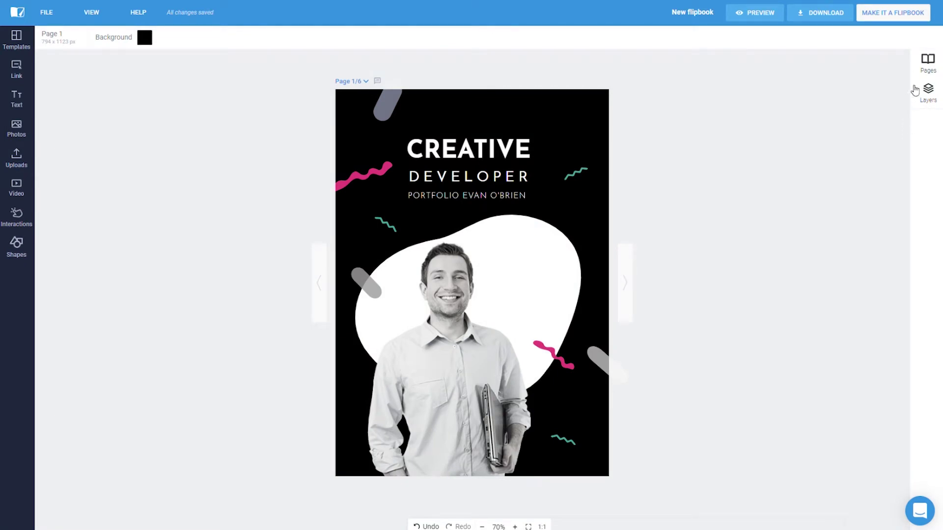
pyautogui.click(930, 63)
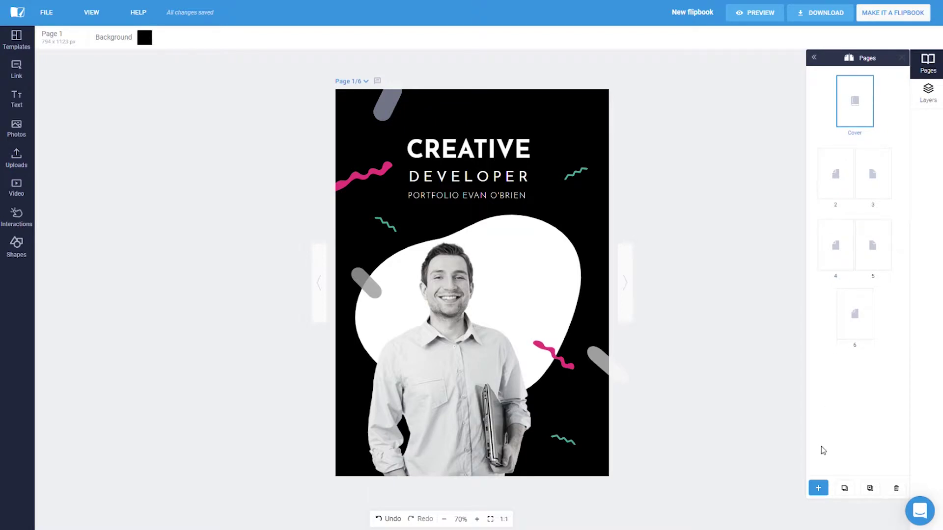
pyautogui.click(819, 489)
pyautogui.click(846, 489)
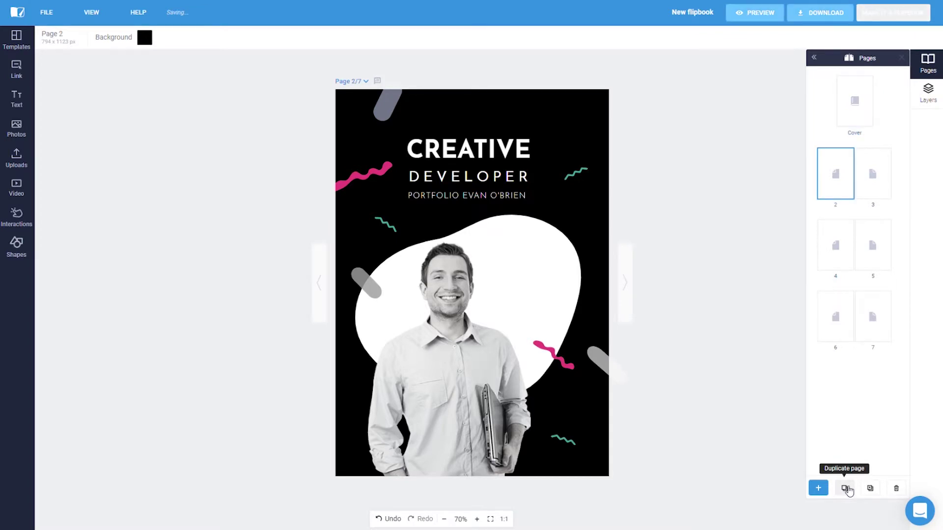
pyautogui.click(897, 488)
pyautogui.click(563, 101)
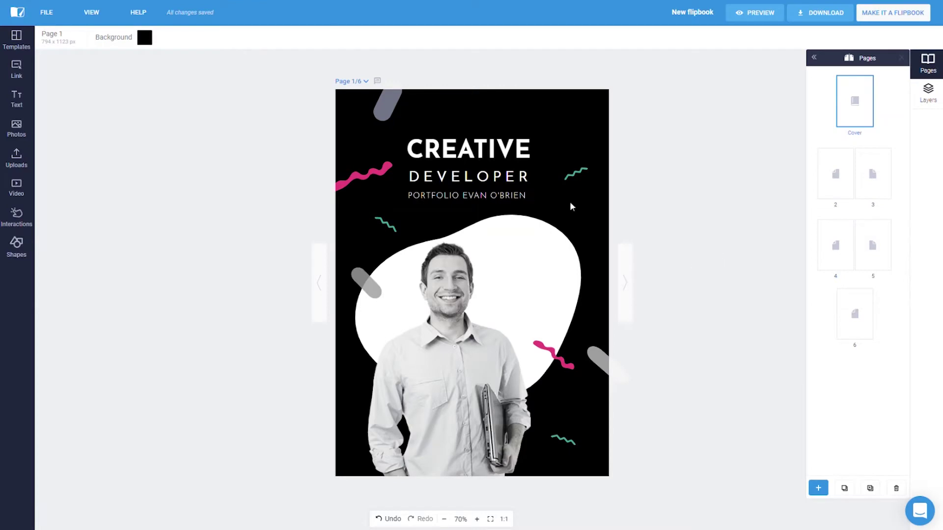
# Set the cover background to custom blue #3498db, replacing yellow, and drag page 2 after page 3.
pyautogui.click(146, 37)
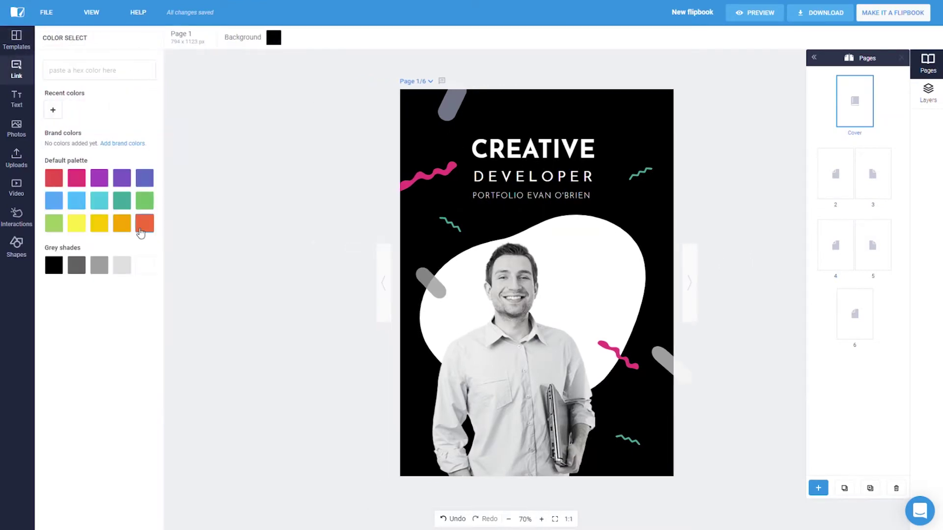
pyautogui.click(99, 224)
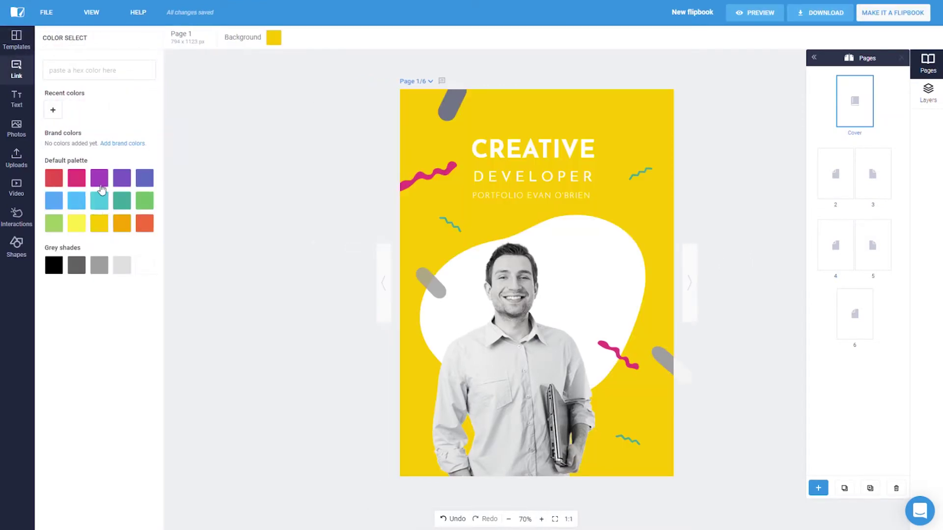
pyautogui.click(89, 73)
pyautogui.write('#3498db')
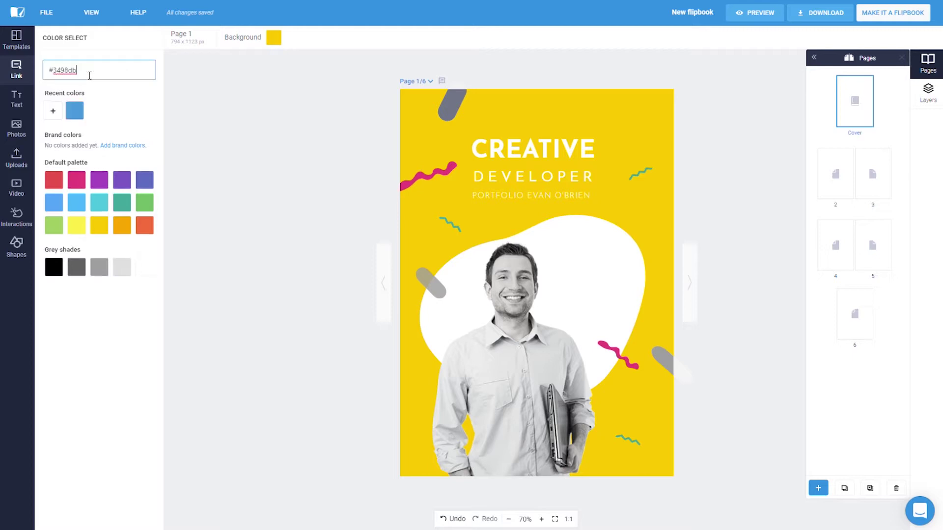
pyautogui.click(70, 110)
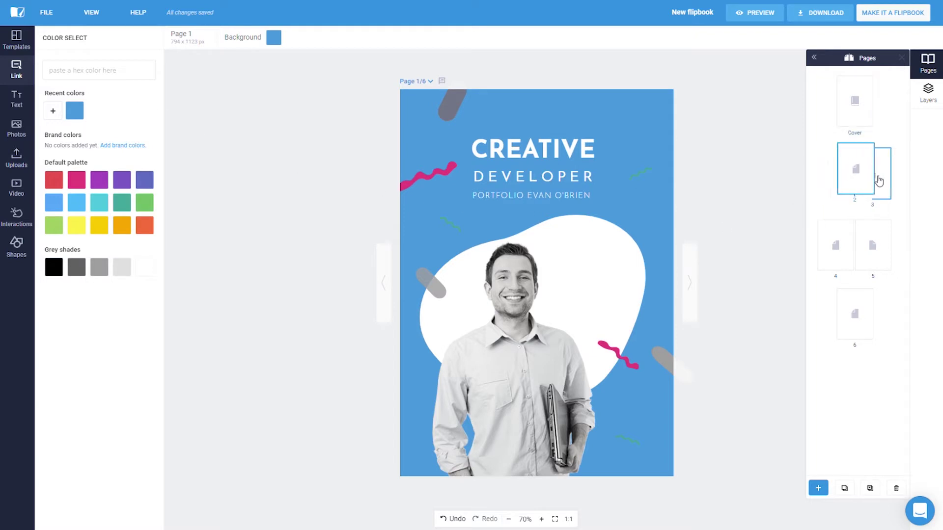
pyautogui.moveTo(853, 176)
pyautogui.mouseDown()
pyautogui.moveTo(898, 183)
pyautogui.moveTo(836, 256)
pyautogui.mouseUp()
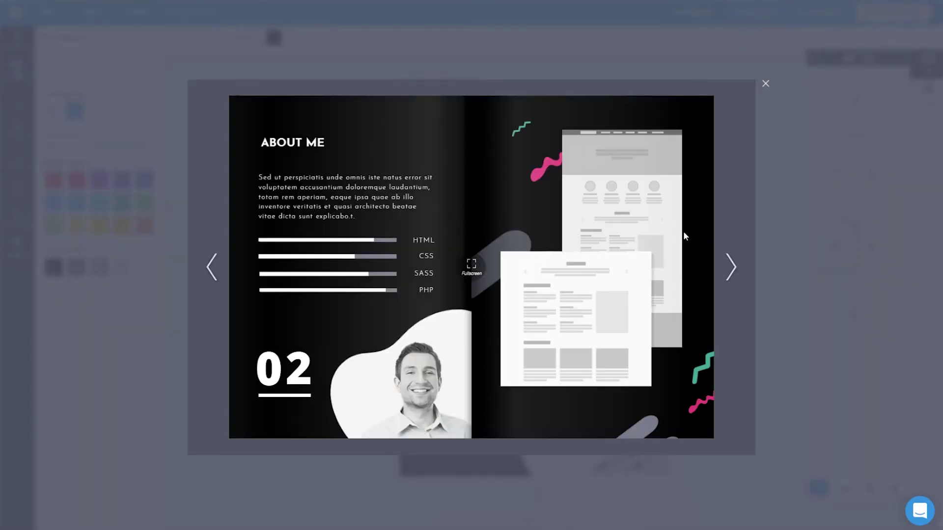
# Turn the flipbook preview forward to the closing Find Me Here contact page.
pyautogui.click(730, 267)
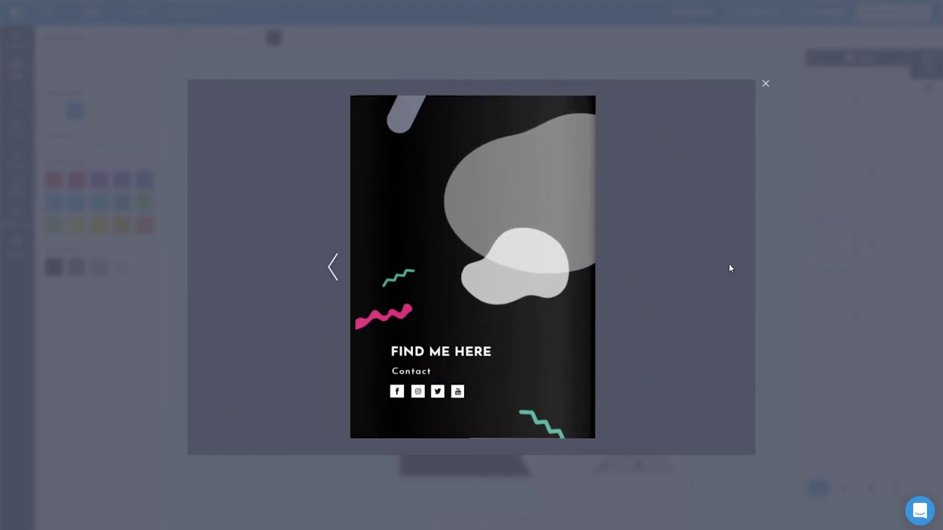